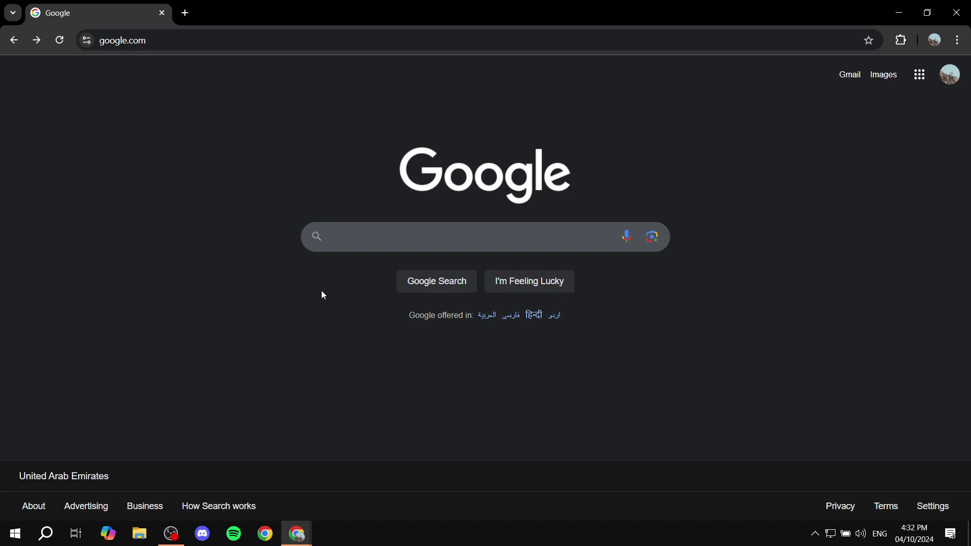
# - Open Google Forms from the Google apps menu on the search page
pyautogui.click(922, 75)
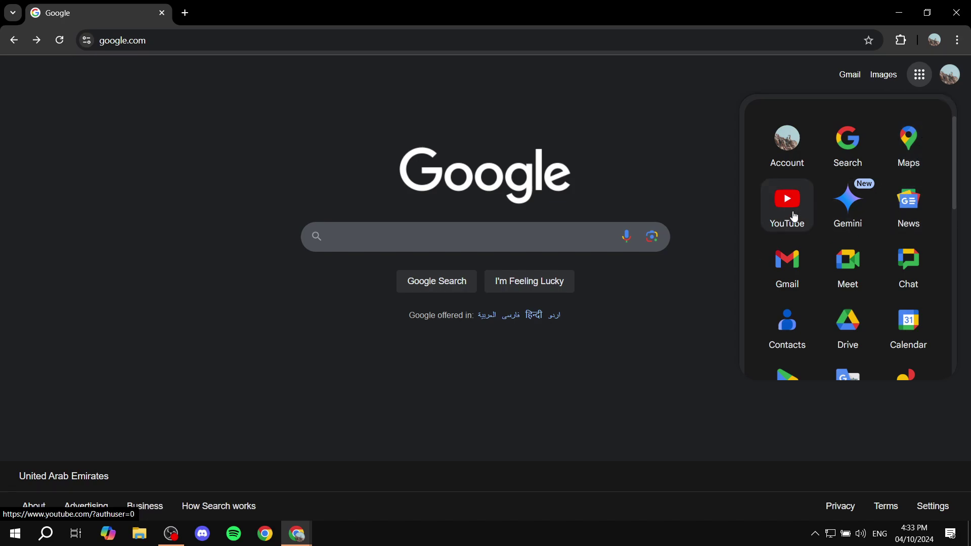
pyautogui.scroll(-5, 859, 194)
pyautogui.scroll(-8, 862, 195)
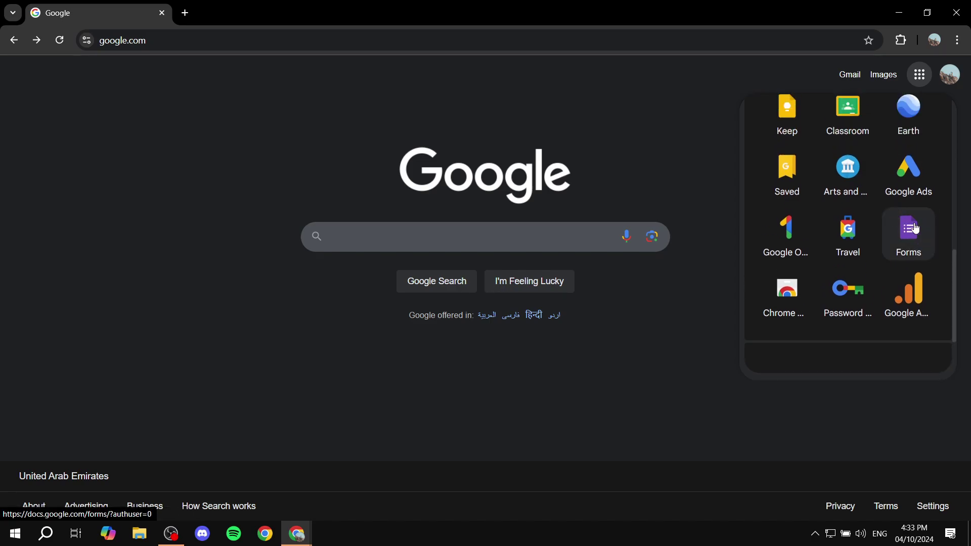
pyautogui.click(916, 230)
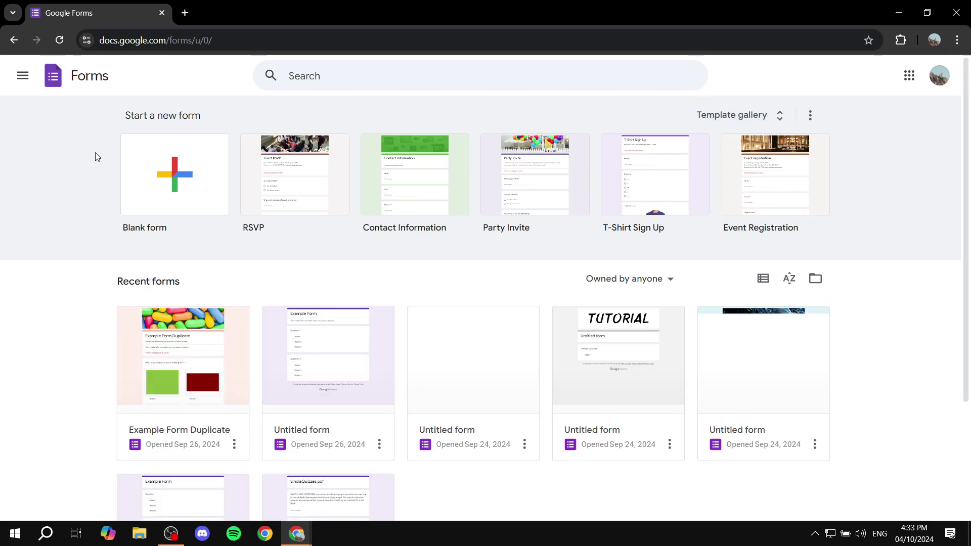
# - Create a blank form and change its title from 'Untitled form' to 'Grid'
pyautogui.click(168, 153)
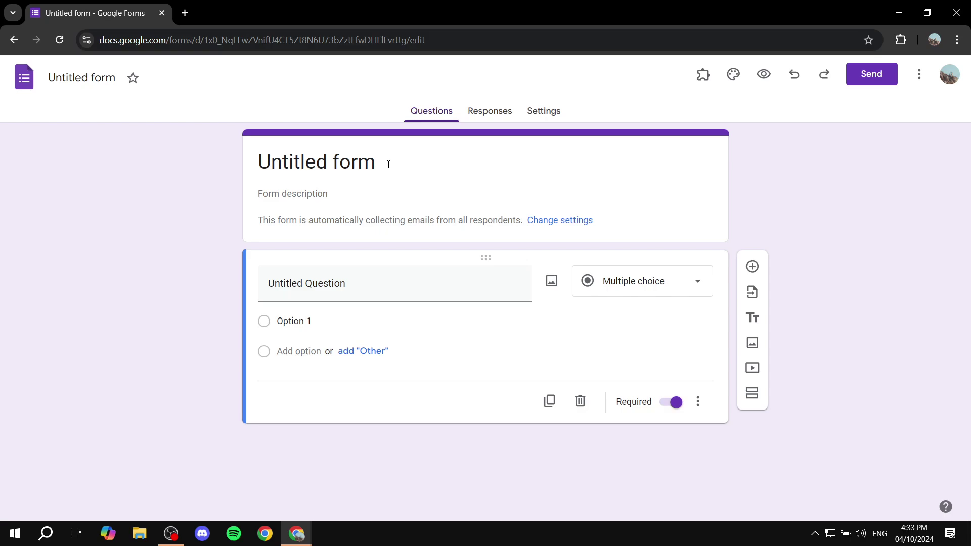
pyautogui.click(388, 164)
pyautogui.press('BackSpace')
pyautogui.press('BackSpace')
pyautogui.press('BackSpace')
pyautogui.press('BackSpace')
pyautogui.press('BackSpace')
pyautogui.press('BackSpace')
pyautogui.press('BackSpace')
pyautogui.press('BackSpace')
pyautogui.press('BackSpace')
pyautogui.press('BackSpace')
pyautogui.press('BackSpace')
pyautogui.press('BackSpace')
pyautogui.press('BackSpace')
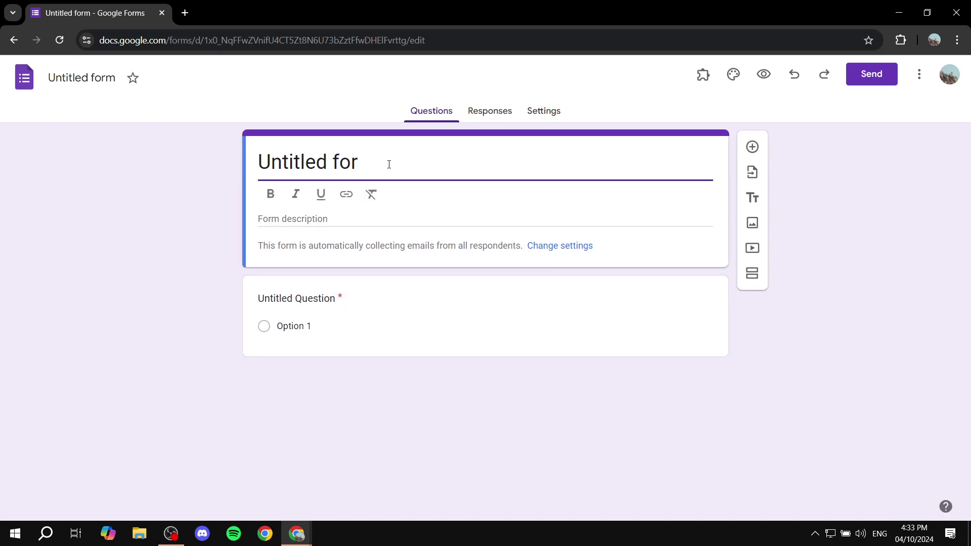
pyautogui.hotkey('ctrl', 'z')
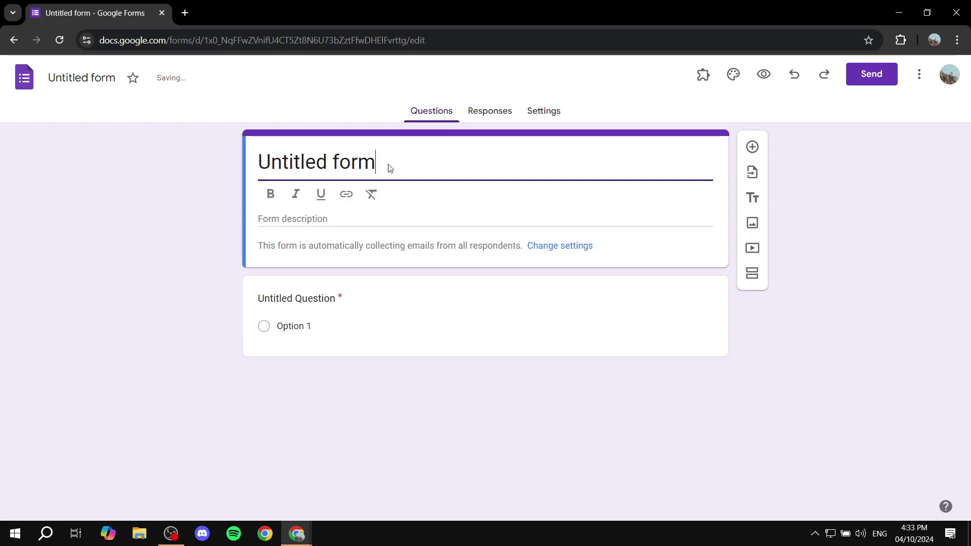
pyautogui.write('Che')
pyautogui.hotkey('ctrl', 'a')
pyautogui.press('BackSpace')
pyautogui.hotkey('ctrl', 'z')
pyautogui.write('C')
pyautogui.press('BackSpace')
pyautogui.press('BackSpace')
pyautogui.press('BackSpace')
pyautogui.press('BackSpace')
pyautogui.press('BackSpace')
pyautogui.press('BackSpace')
pyautogui.press('BackSpace')
pyautogui.press('BackSpace')
pyautogui.press('BackSpace')
pyautogui.press('BackSpace')
pyautogui.press('BackSpace')
pyautogui.press('BackSpace')
pyautogui.press('BackSpace')
pyautogui.press('BackSpace')
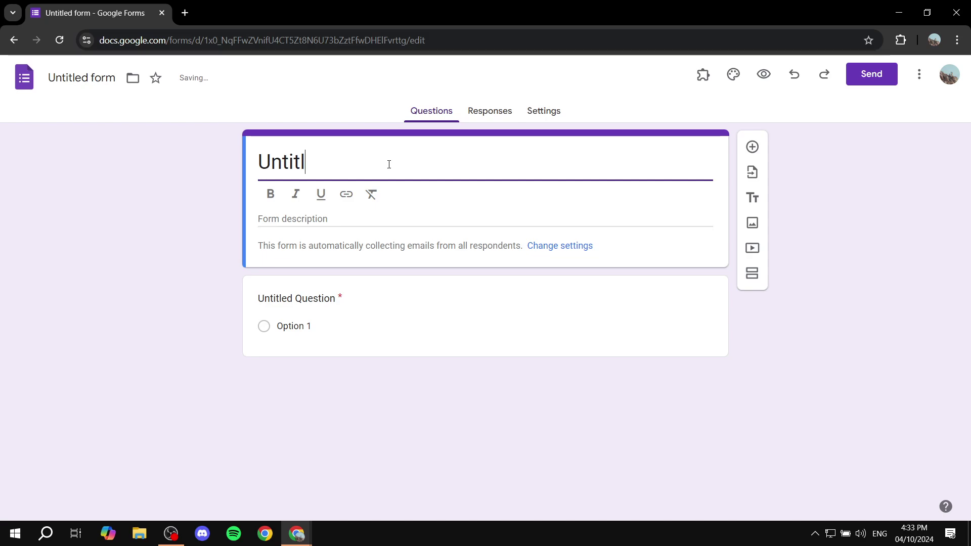
pyautogui.write('Grid')
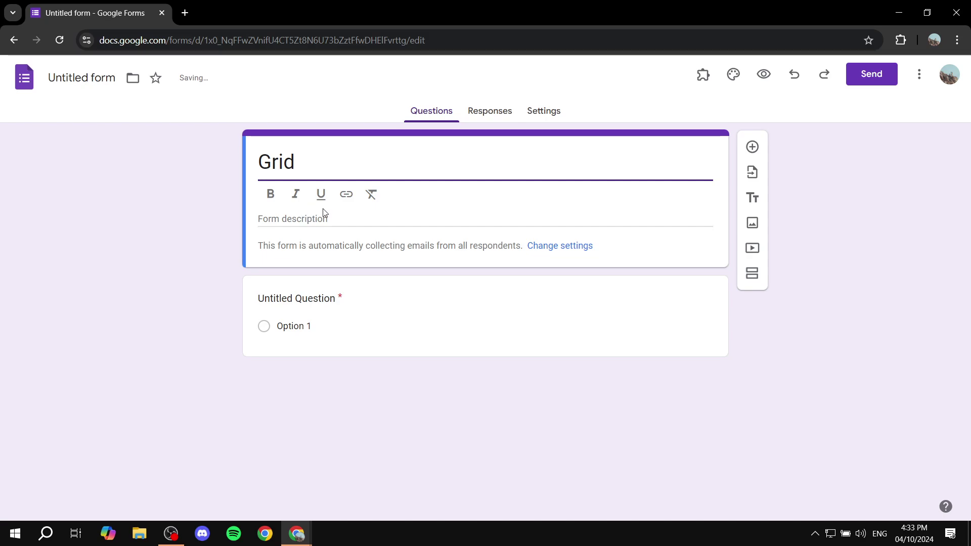
pyautogui.click(187, 280)
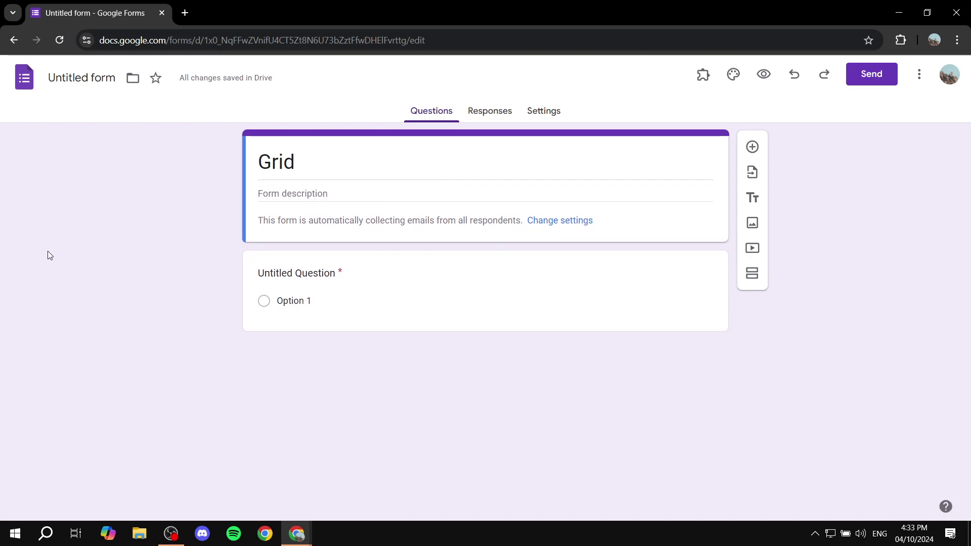
# - Title the first question 'Test Question' and switch its type to Checkbox grid
pyautogui.click(333, 273)
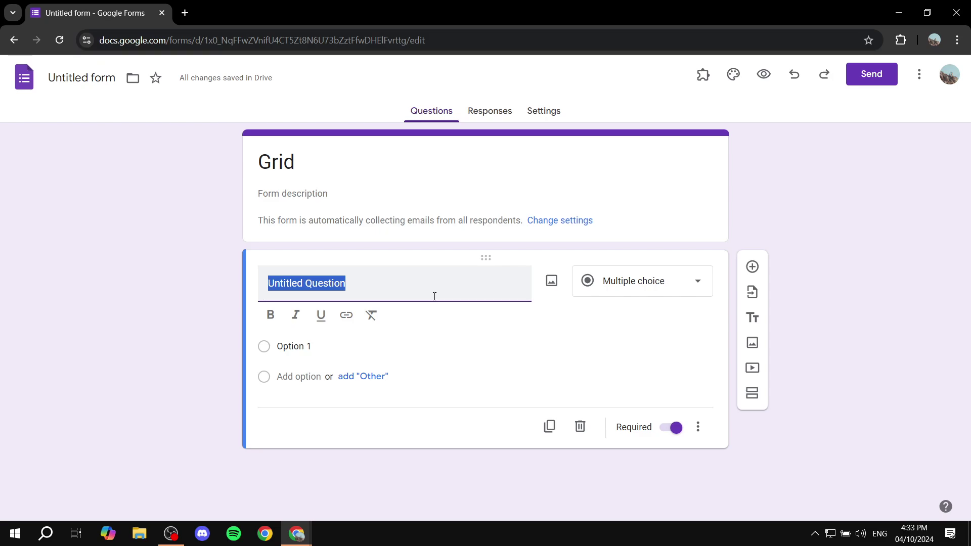
pyautogui.write('Tes')
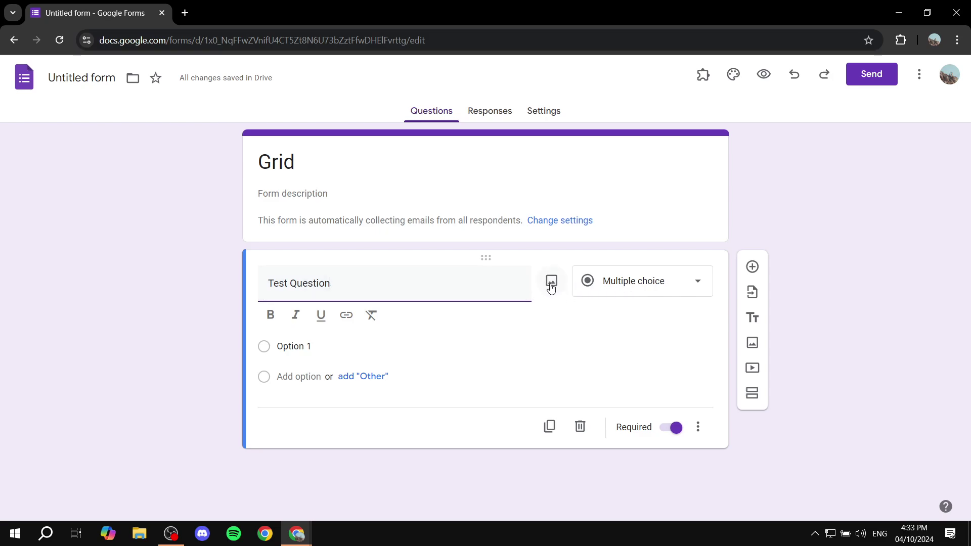
pyautogui.click(662, 284)
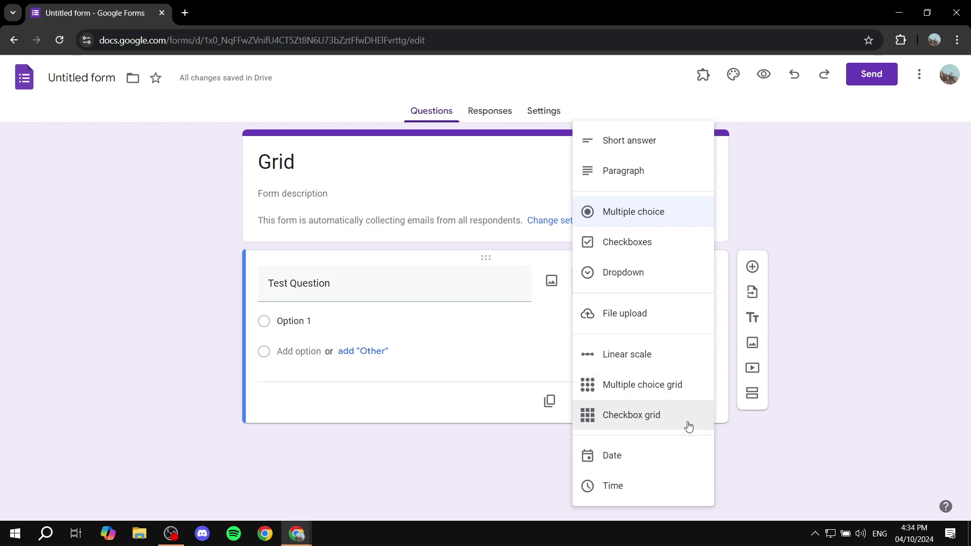
pyautogui.click(635, 417)
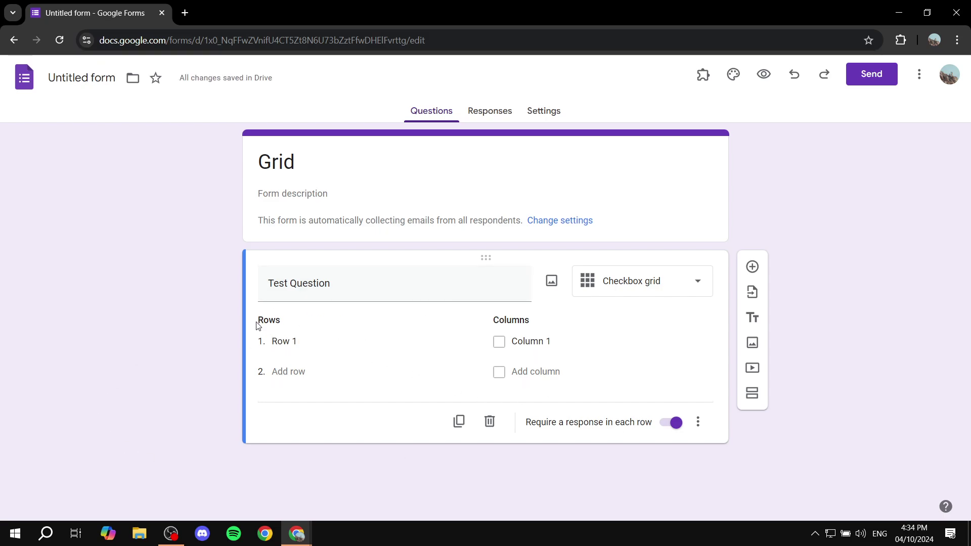
# - Add rows to the grid until it has Row 1 through Row 5
pyautogui.moveTo(258, 326); pyautogui.dragTo(301, 328)
pyautogui.moveTo(492, 327); pyautogui.dragTo(554, 327)
pyautogui.click(303, 374)
pyautogui.click(256, 416)
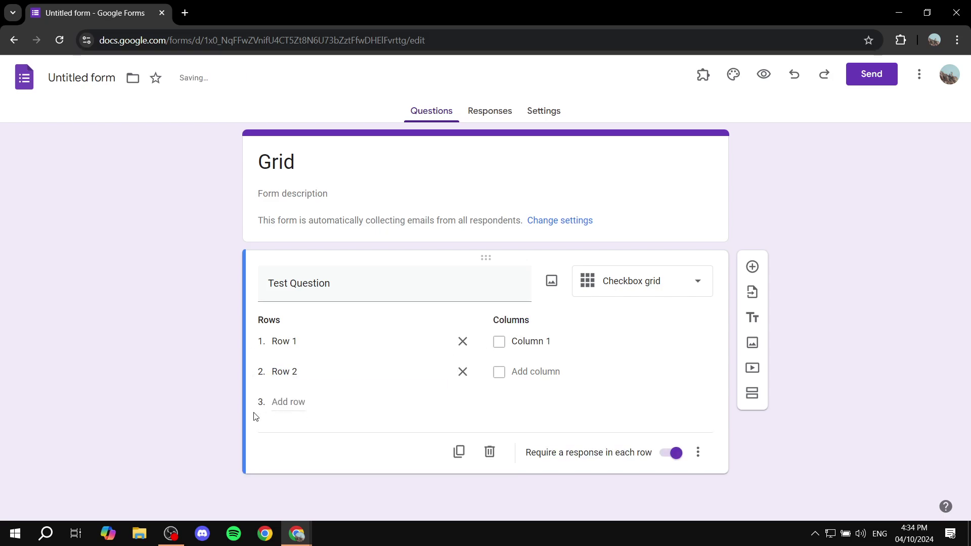
pyautogui.click(301, 444)
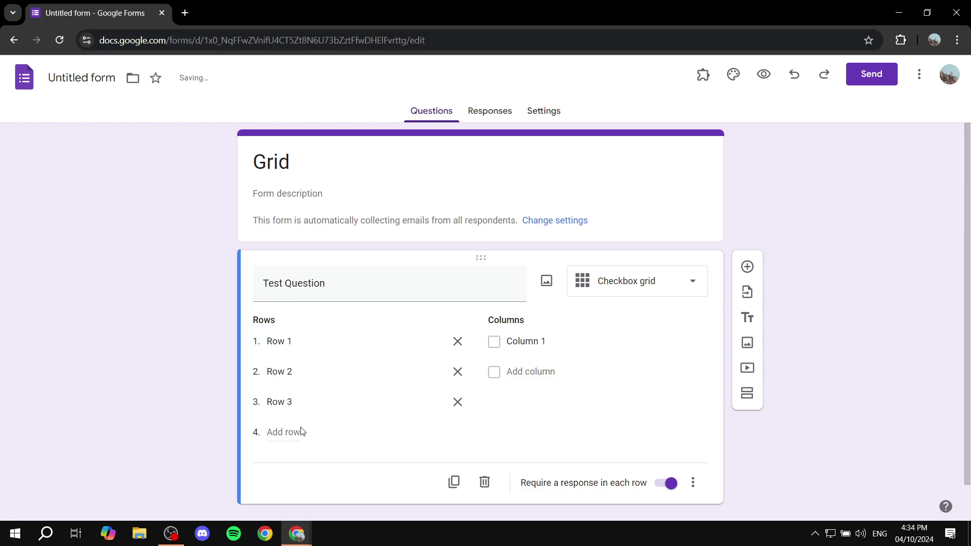
pyautogui.click(291, 432)
pyautogui.click(282, 463)
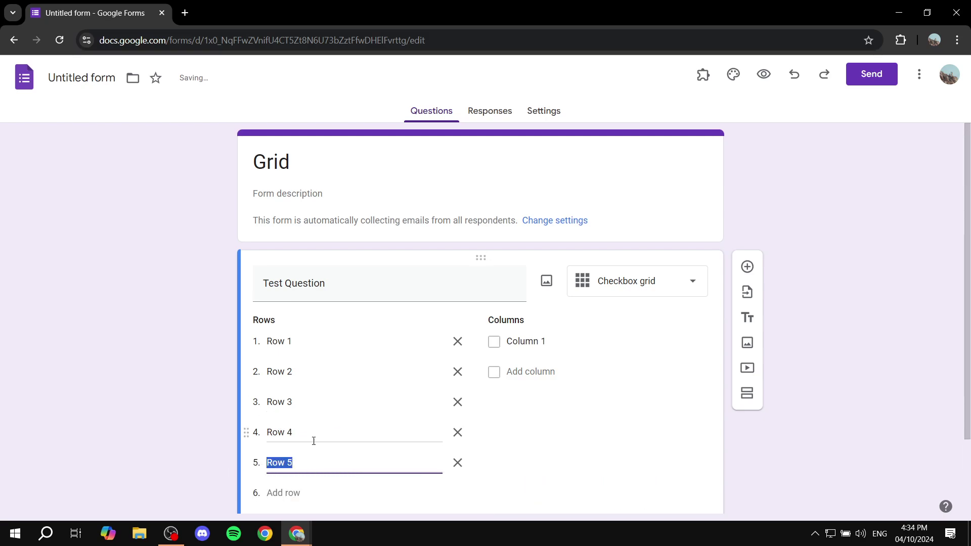
# - Add columns to the grid until it has Column 1 through Column 5
pyautogui.click(528, 373)
pyautogui.click(514, 403)
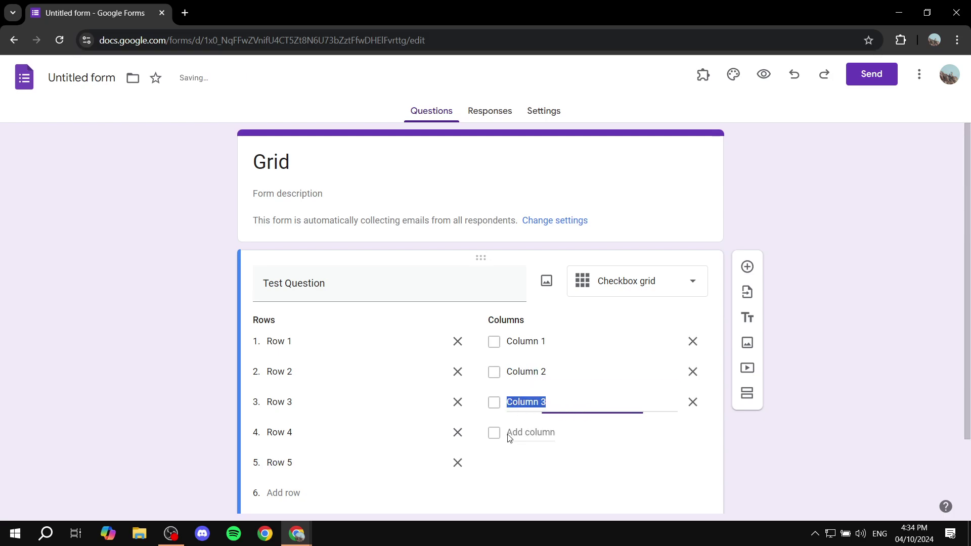
pyautogui.click(534, 433)
pyautogui.click(522, 463)
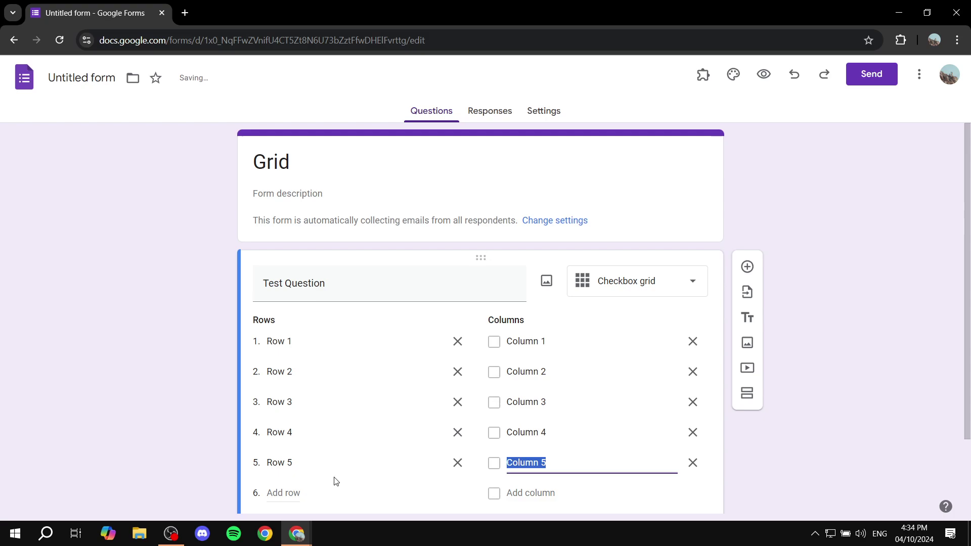
pyautogui.click(303, 342)
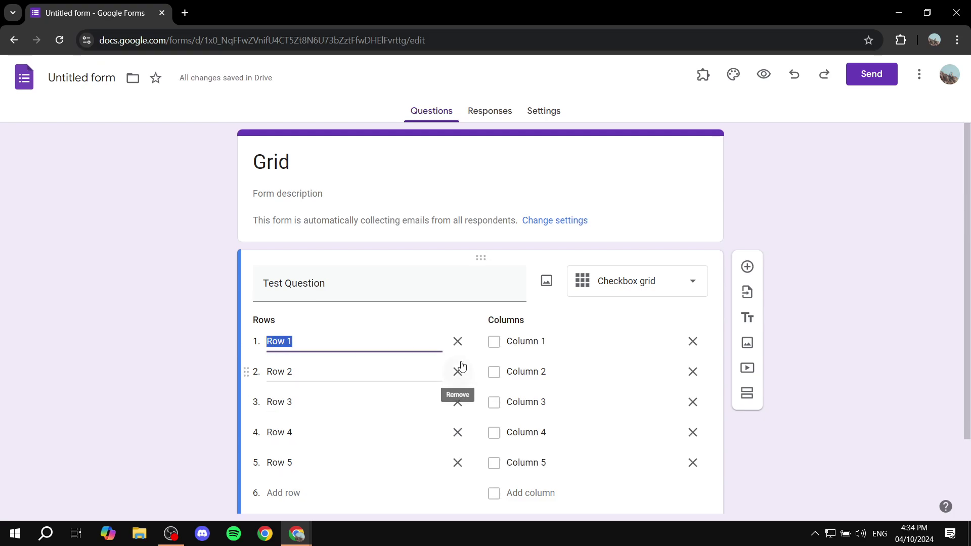
# - Relabel the five grid rows as 1, 2, 3, 4 and 5, leaving column labels unchanged
pyautogui.press('BackSpace')
pyautogui.write('1')
pyautogui.press('Tab')
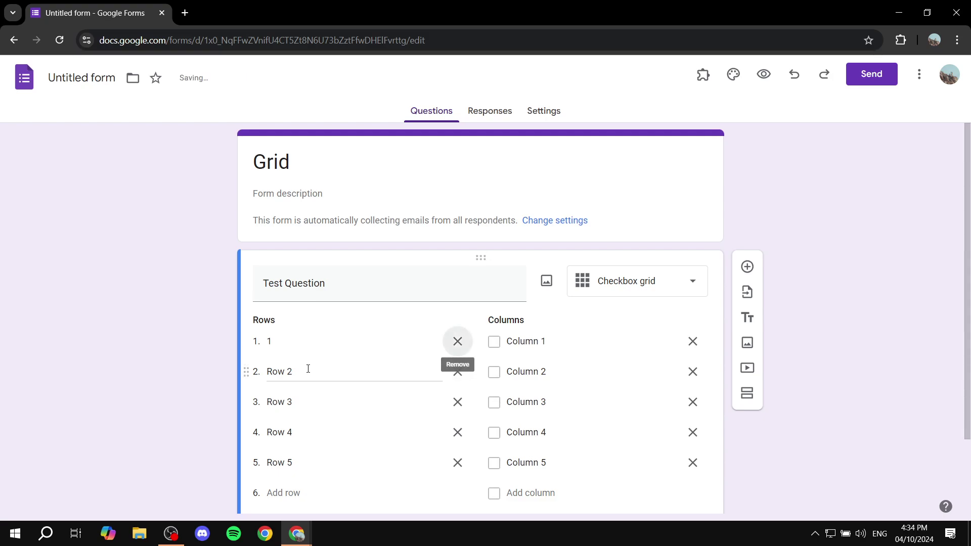
pyautogui.press('Tab')
pyautogui.write('2')
pyautogui.press('Tab')
pyautogui.press('Tab')
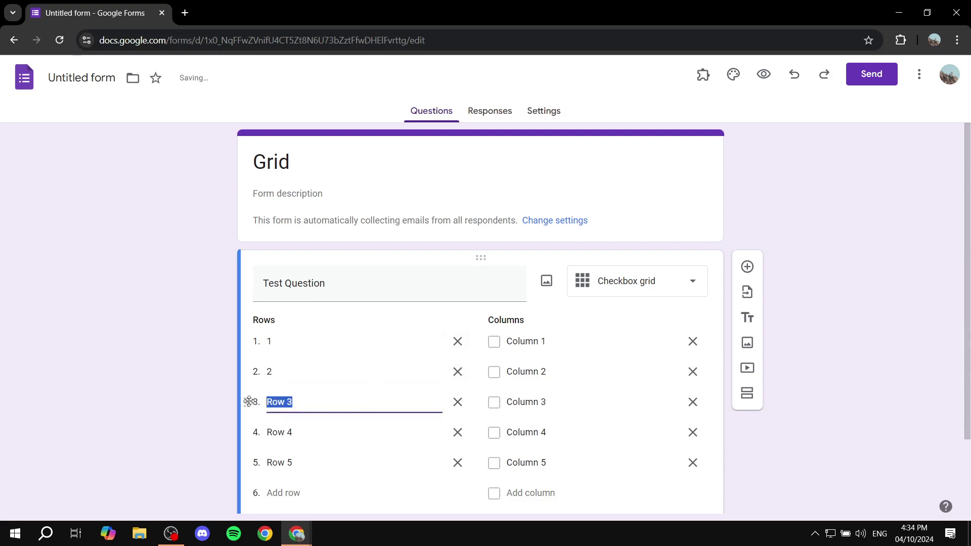
pyautogui.write('3')
pyautogui.press('Tab')
pyautogui.press('Tab')
pyautogui.write('4')
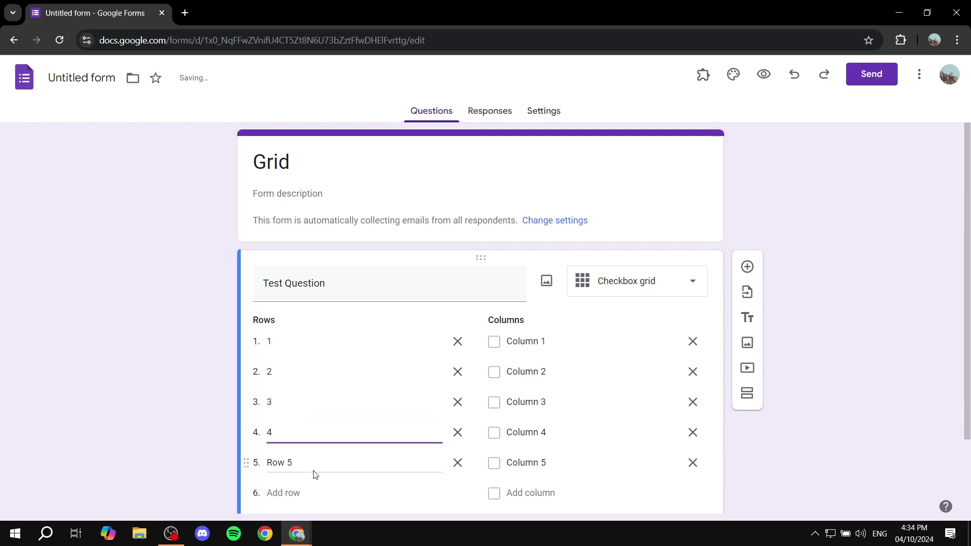
pyautogui.press('Tab')
pyautogui.press('Tab')
pyautogui.write('5')
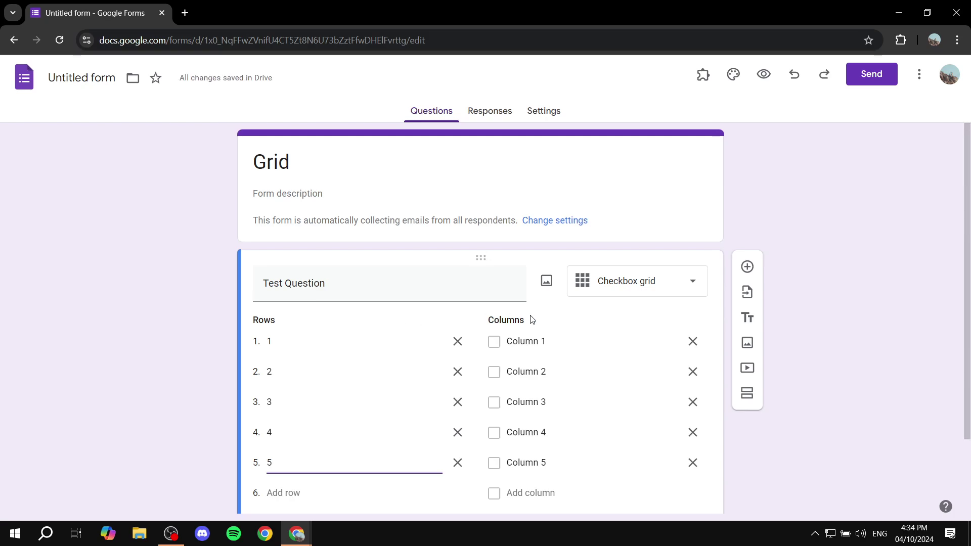
pyautogui.click(565, 341)
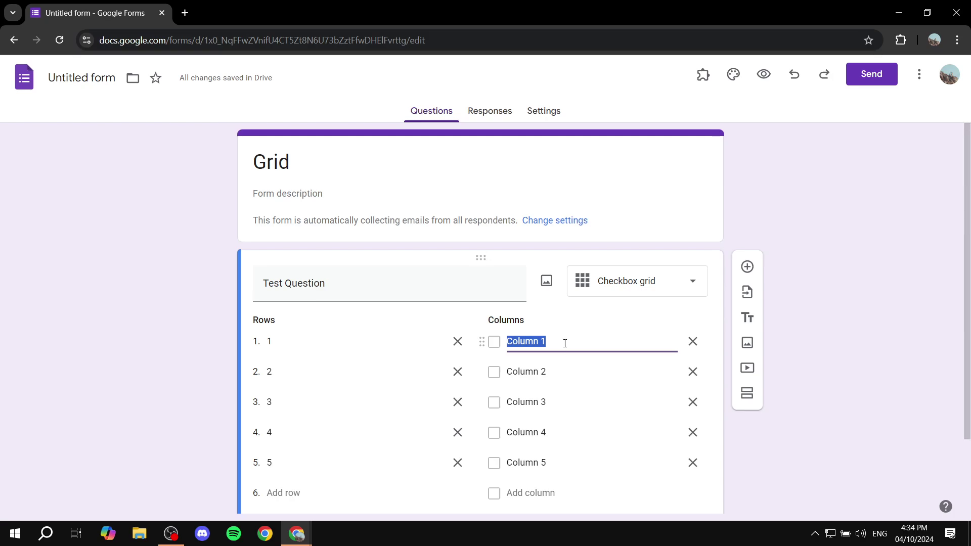
pyautogui.click(579, 308)
# - Turn off 'Require a response in each row' and collapse the Test Question editor
pyautogui.scroll(-1, 579, 308)
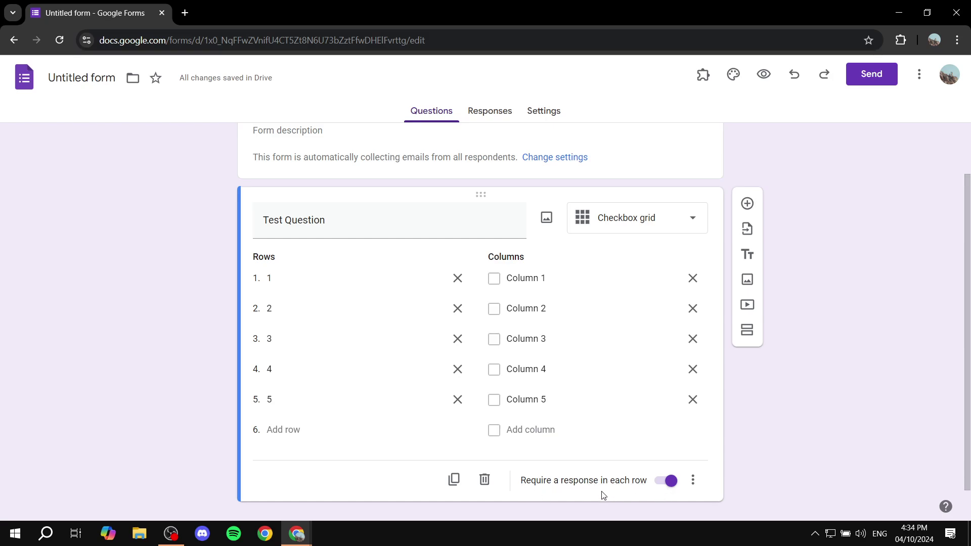
pyautogui.click(671, 481)
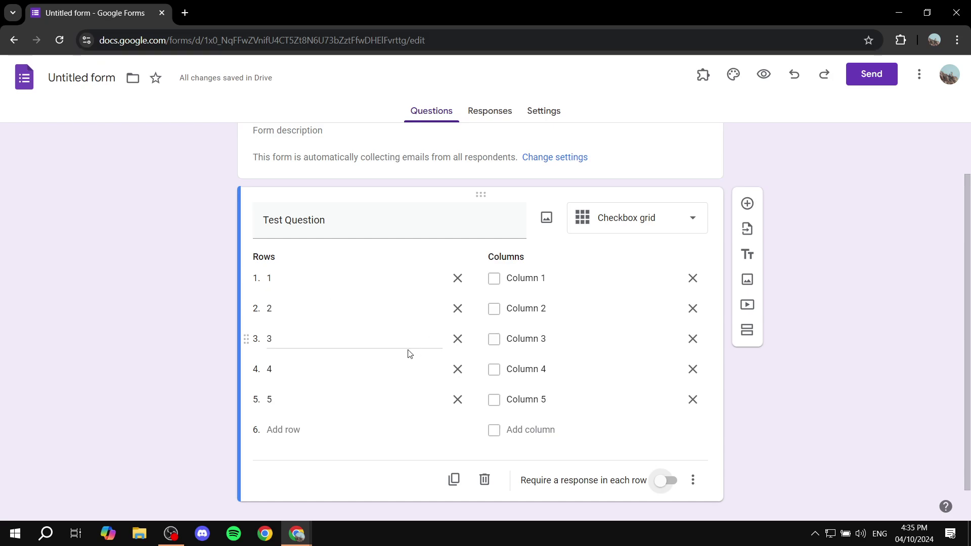
pyautogui.scroll(1, 410, 354)
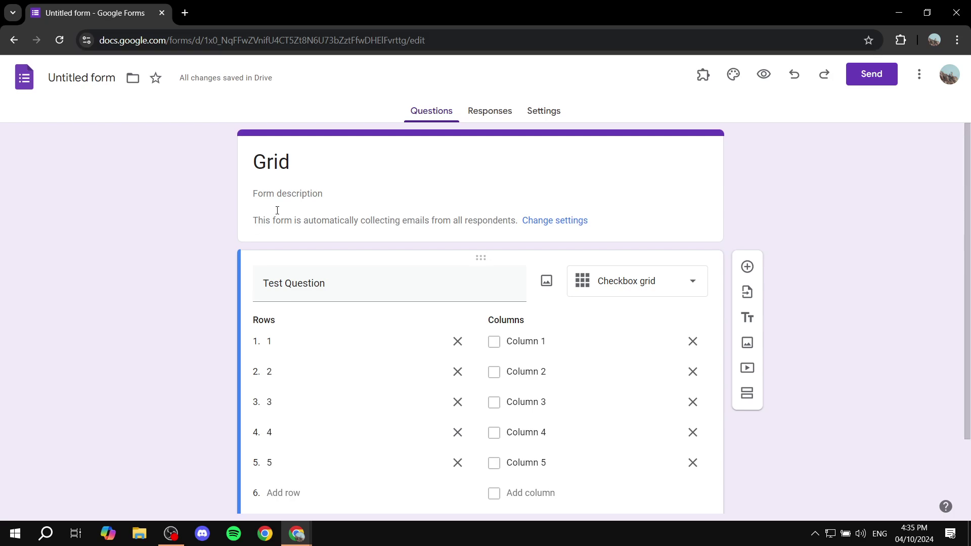
pyautogui.click(302, 162)
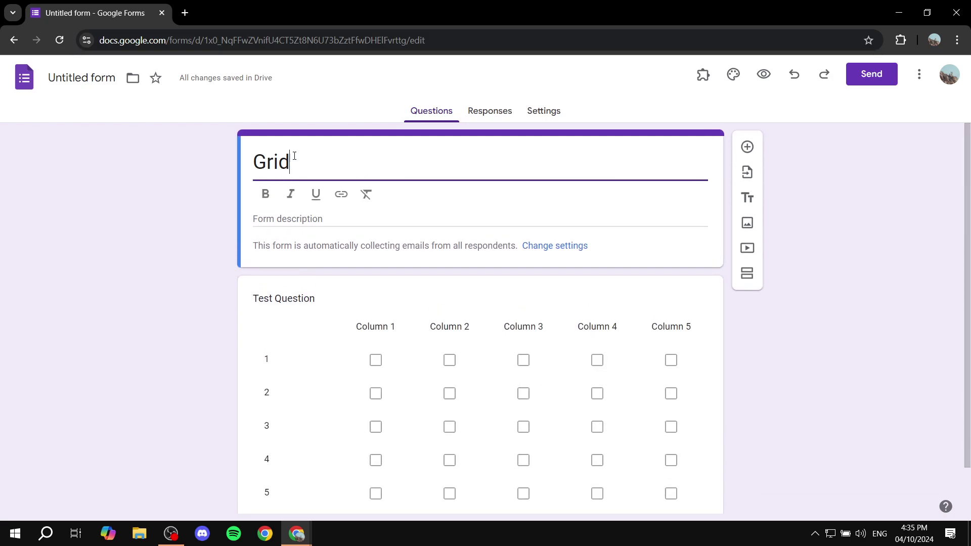
pyautogui.click(171, 234)
pyautogui.scroll(-1, 176, 248)
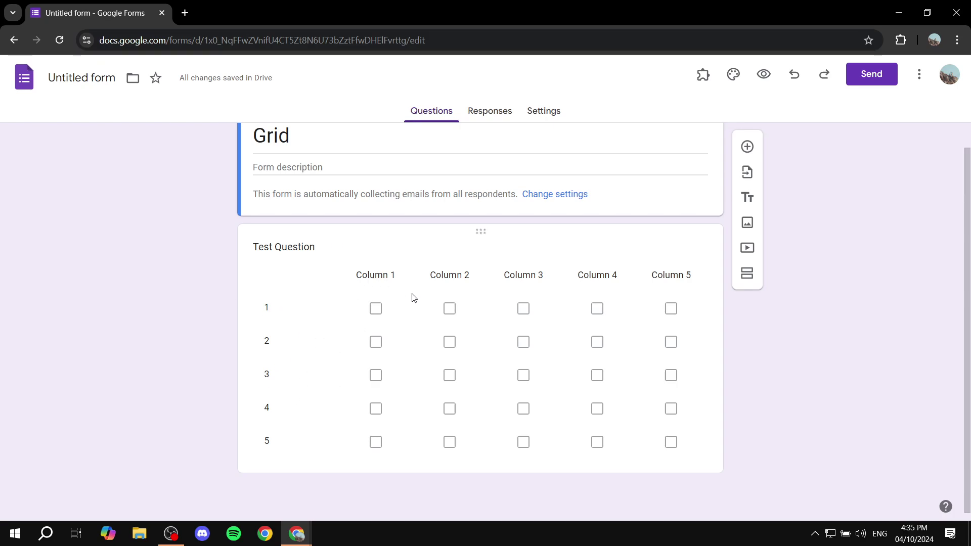
# - Relabel the grid rows as A, B, C, D and E
pyautogui.click(451, 346)
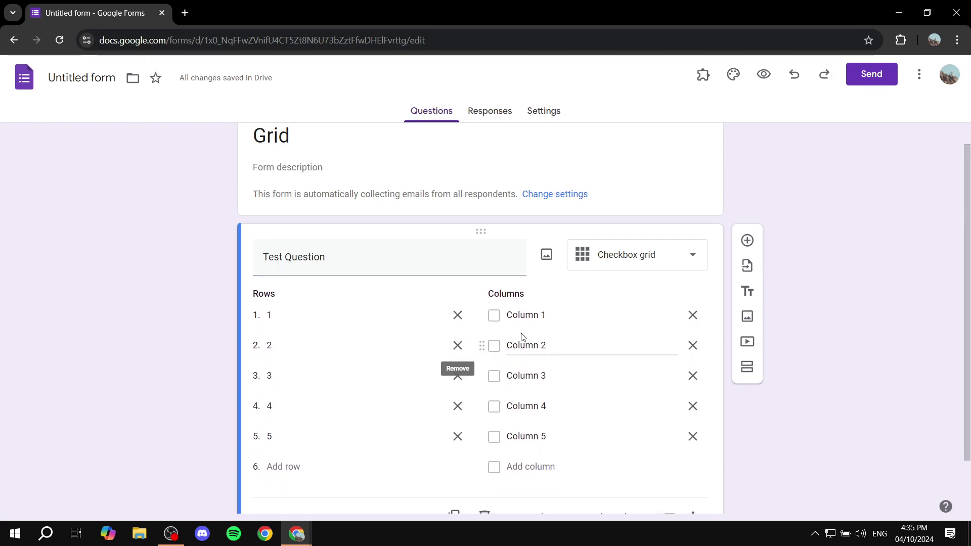
pyautogui.scroll(-1, 420, 225)
pyautogui.click(316, 258)
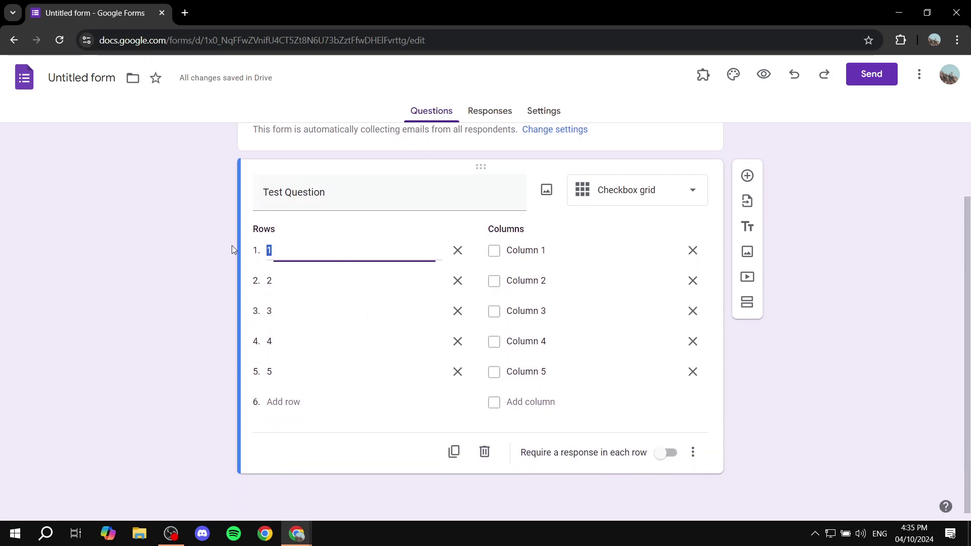
pyautogui.write('A')
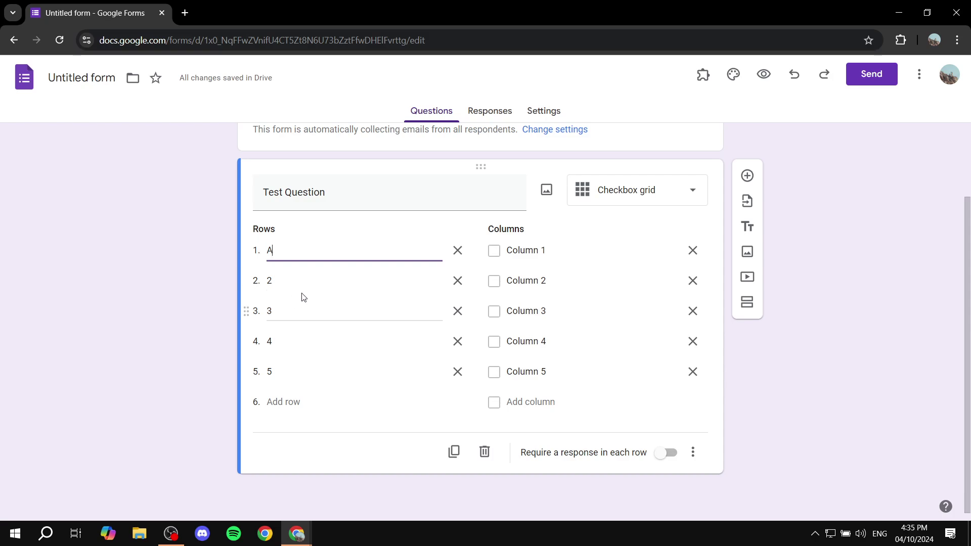
pyautogui.click(313, 279)
pyautogui.write('B')
pyautogui.click(312, 306)
pyautogui.write('C')
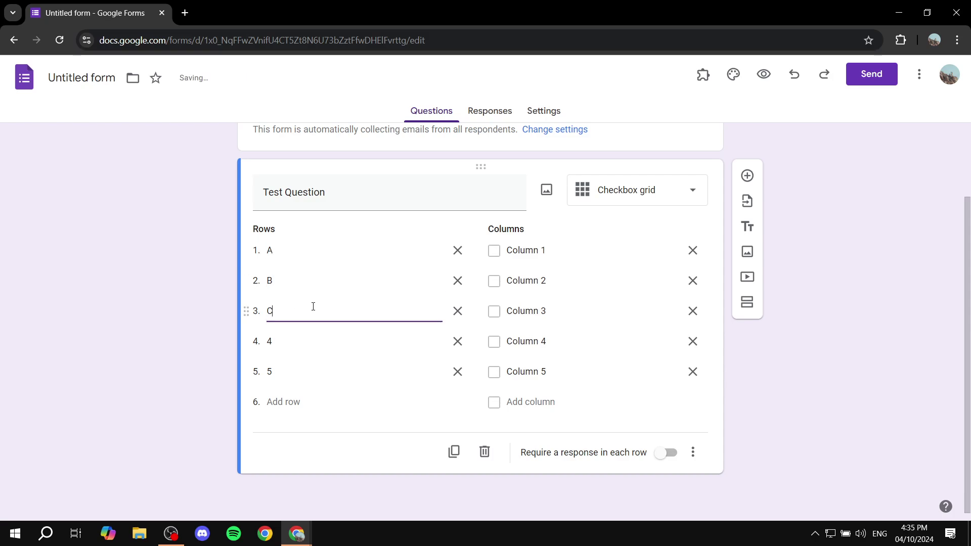
pyautogui.click(286, 340)
pyautogui.write('D')
pyautogui.click(292, 374)
pyautogui.write('E')
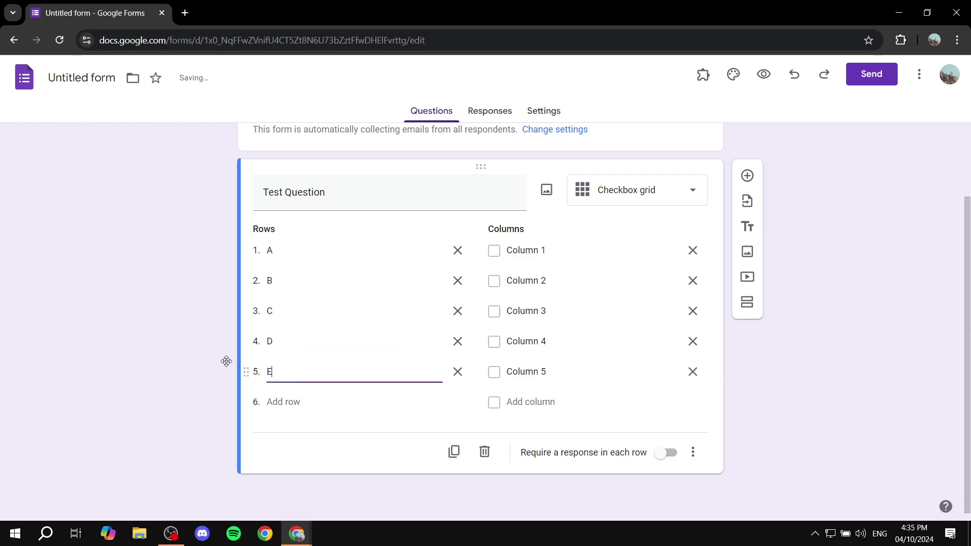
pyautogui.click(183, 349)
# - Copy the form's shareable link from Send and open a new browser tab
pyautogui.scroll(2, 226, 212)
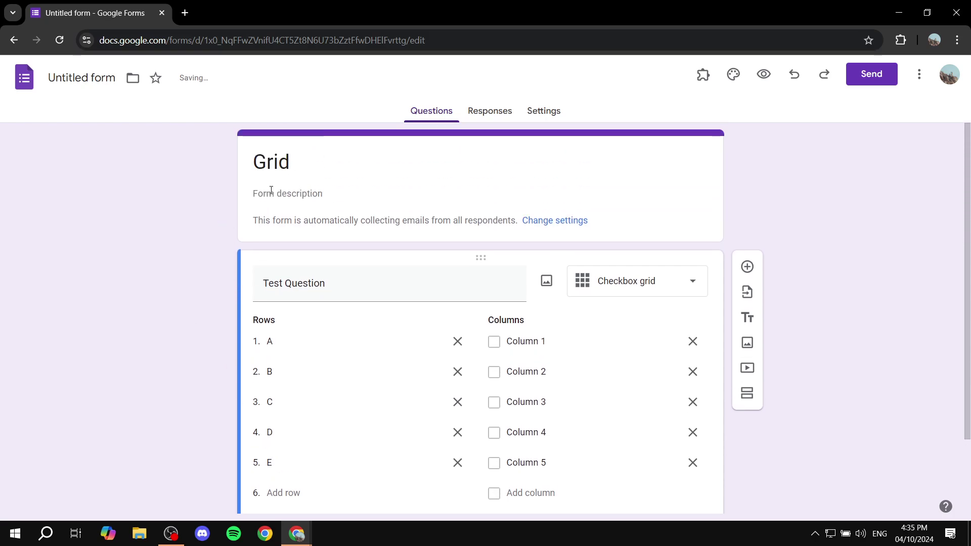
pyautogui.click(368, 154)
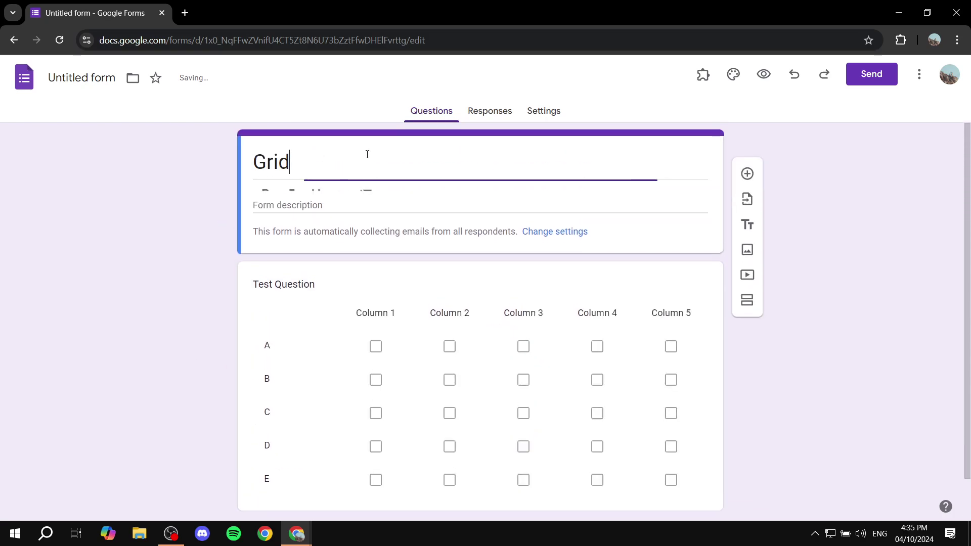
pyautogui.click(123, 277)
pyautogui.click(864, 81)
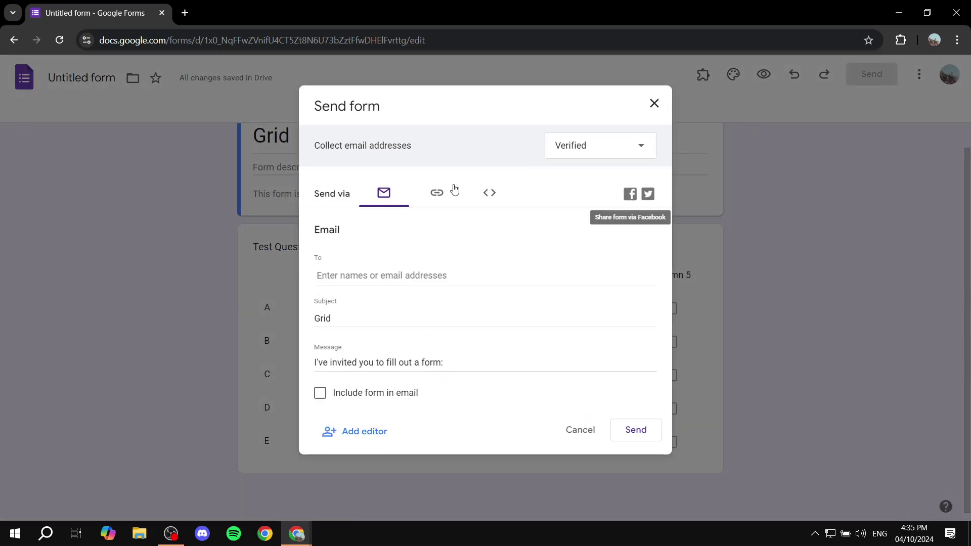
pyautogui.click(435, 193)
pyautogui.click(630, 292)
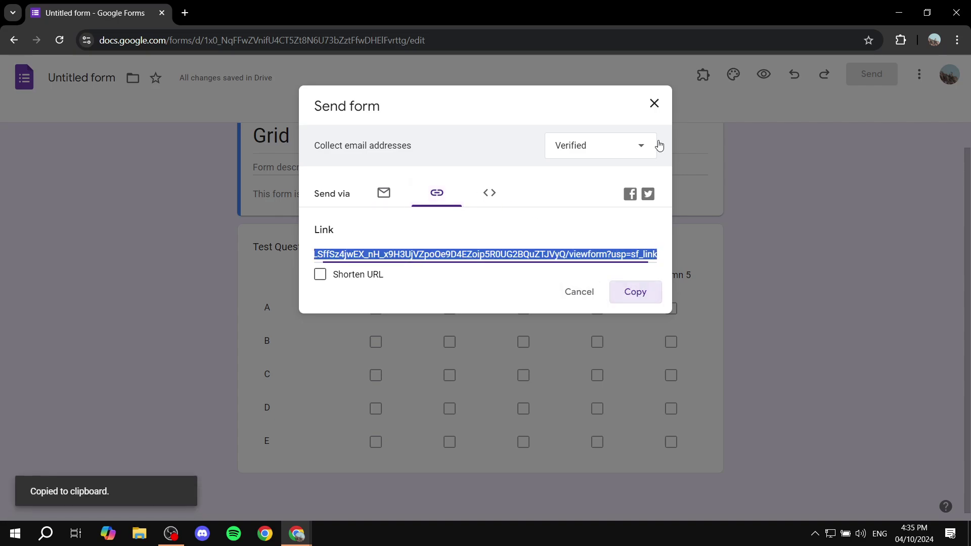
pyautogui.click(182, 14)
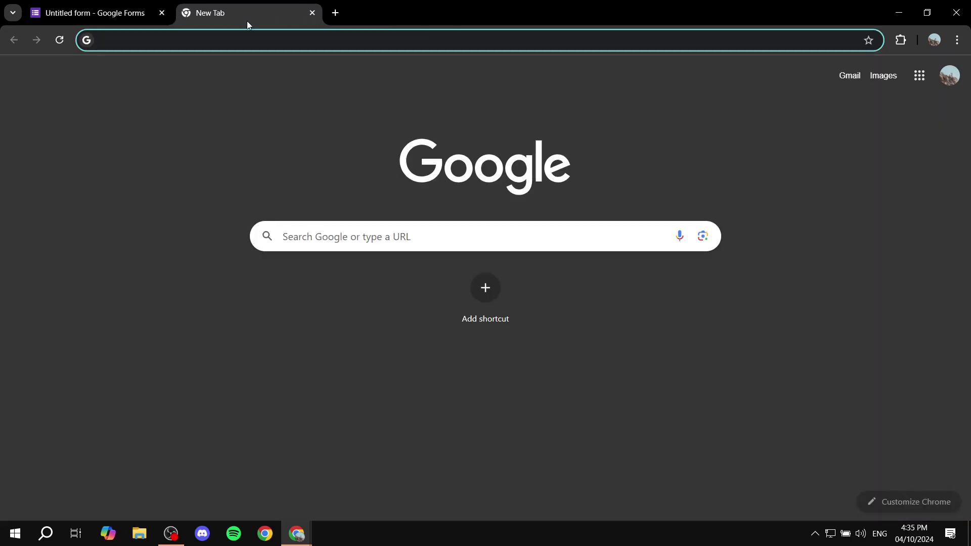
# - Load the live form from the copied link and tick the diagonal A/Column 1 through E/Column 5
pyautogui.hotkey('ctrl', 'v')
pyautogui.press('Return')
pyautogui.scroll(-3, 460, 177)
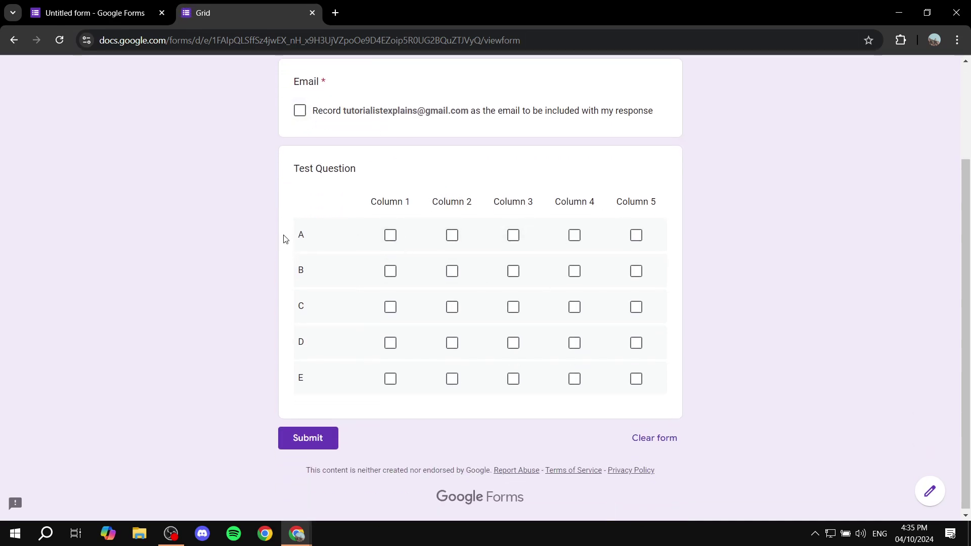
pyautogui.click(390, 236)
pyautogui.click(451, 271)
pyautogui.click(513, 306)
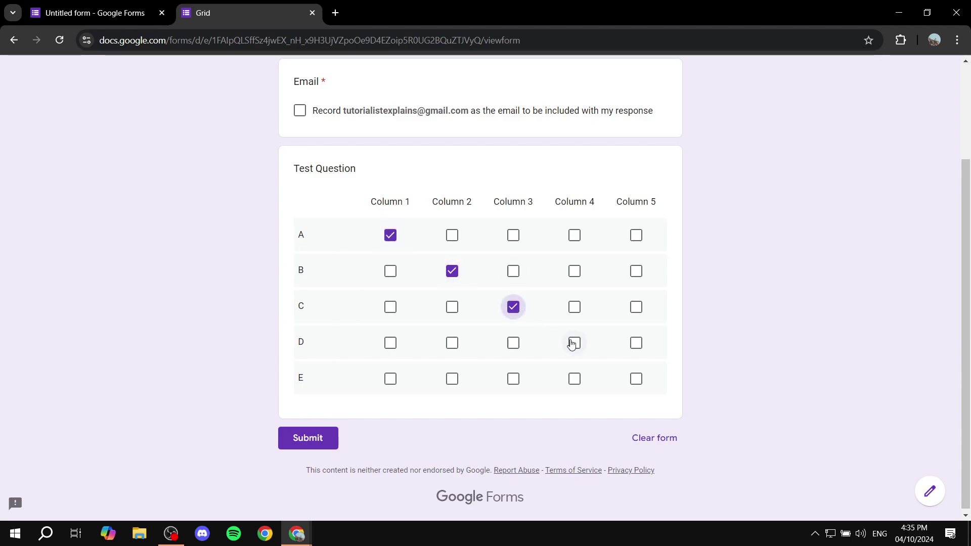
pyautogui.click(573, 343)
pyautogui.click(635, 378)
# - Also tick Column 4 for rows C, B, A and E
pyautogui.click(574, 307)
pyautogui.click(576, 271)
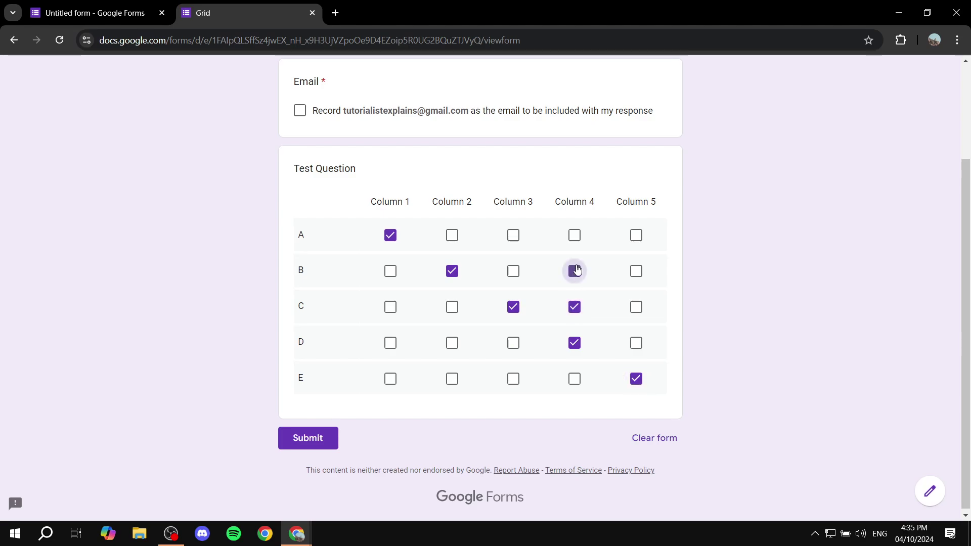
pyautogui.click(574, 236)
pyautogui.click(574, 379)
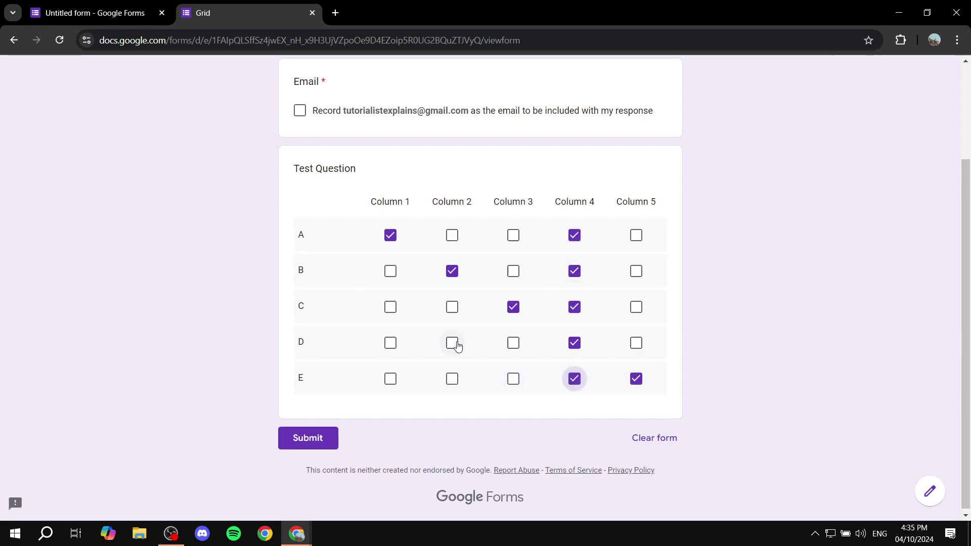